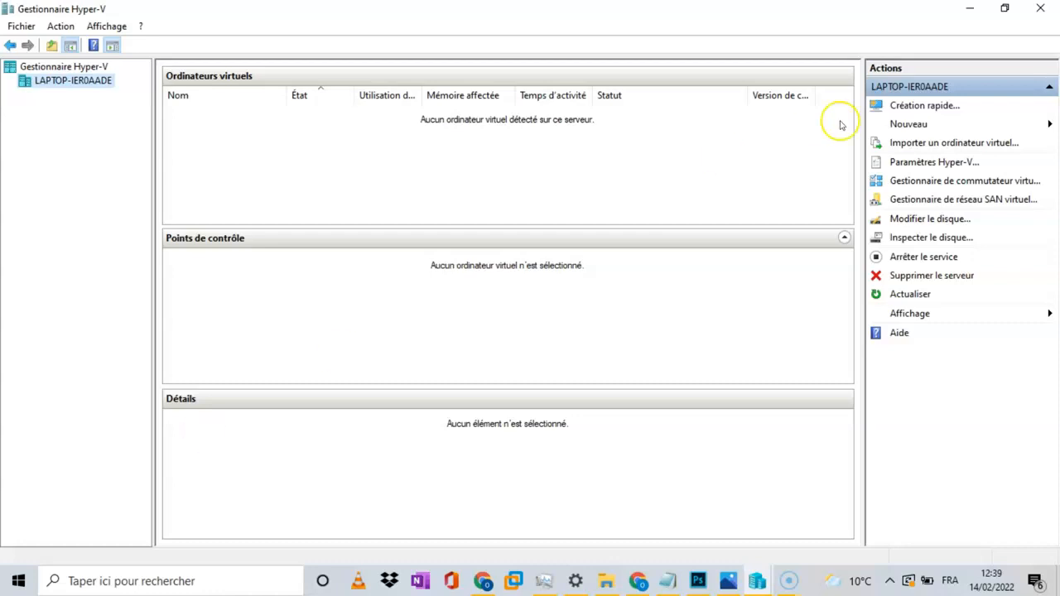
# - Start creating a new virtual machine on the local Hyper-V server and name it RTS-CORE
pyautogui.click(901, 126)
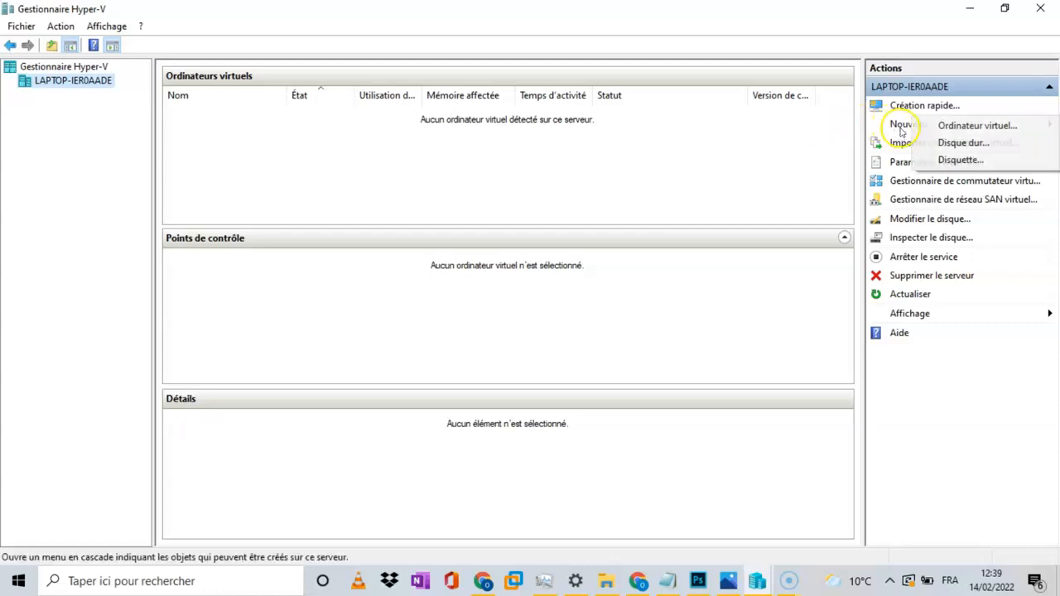
pyautogui.click(977, 127)
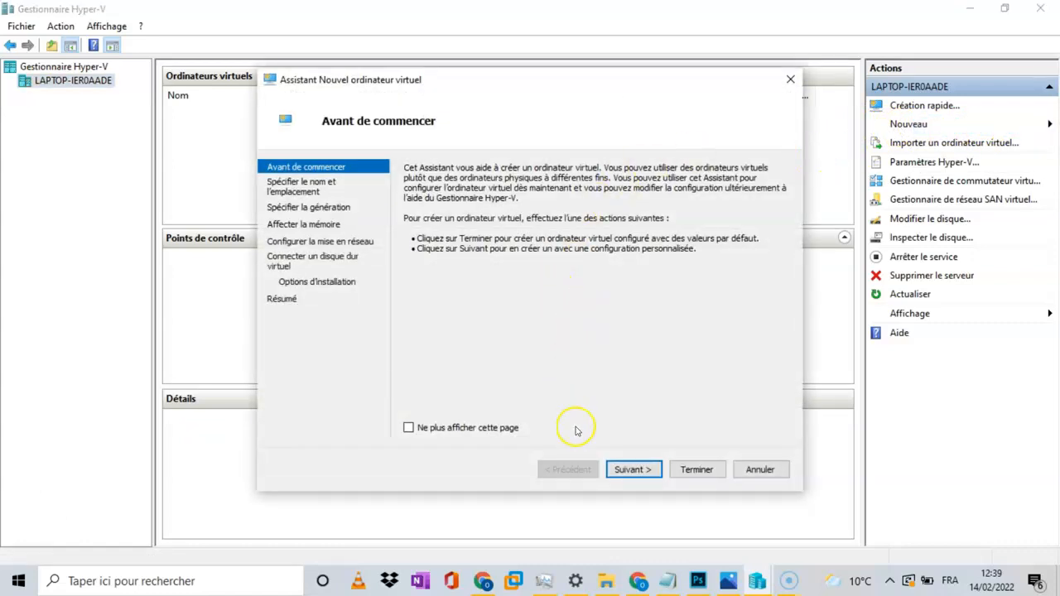
pyautogui.click(645, 470)
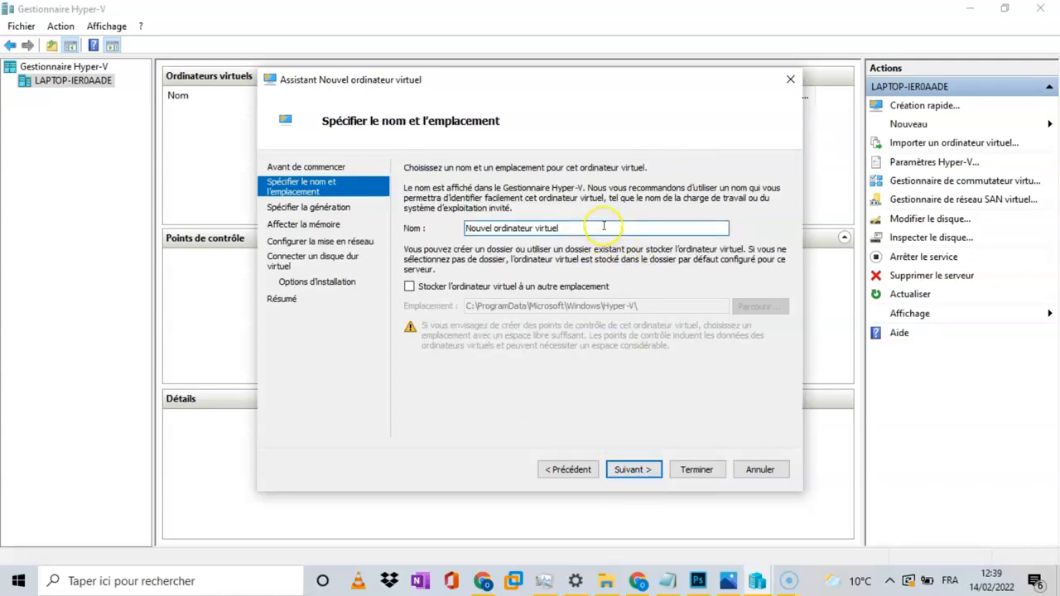
pyautogui.press('BackSpace')
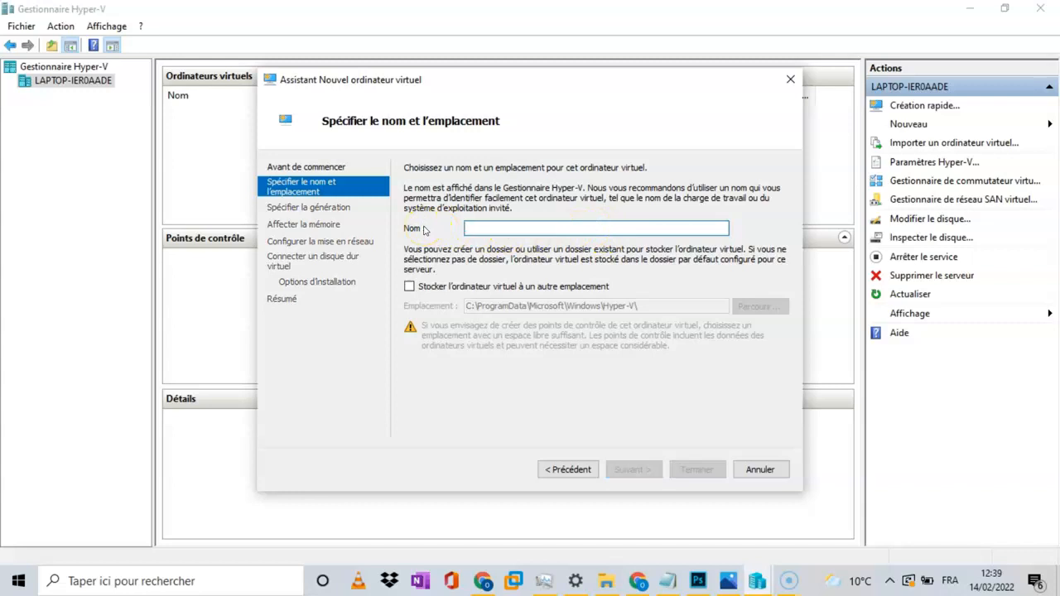
pyautogui.write('RT')
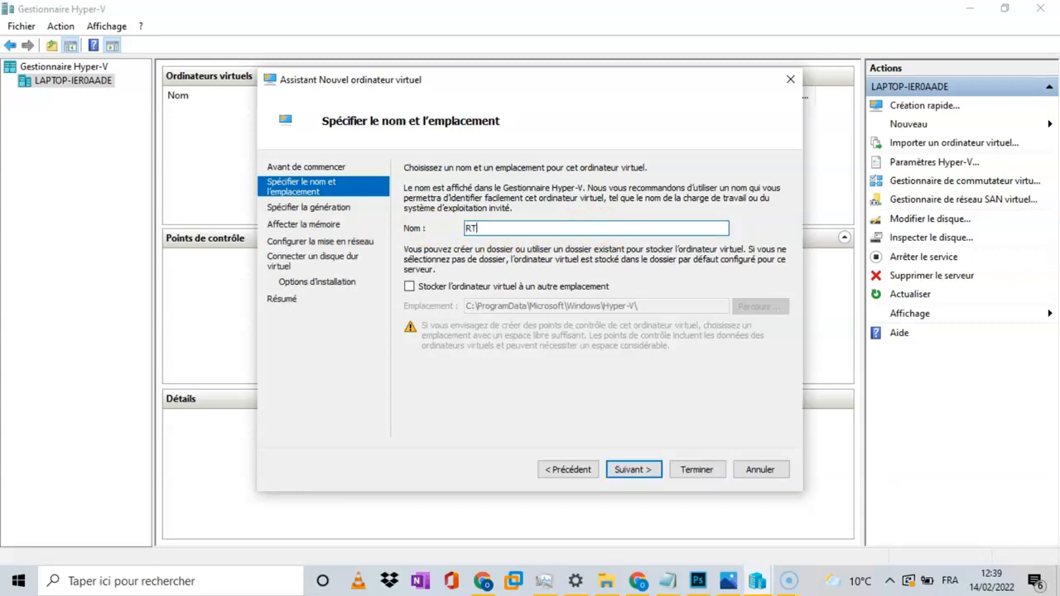
pyautogui.write('S-CORE')
pyautogui.click(647, 470)
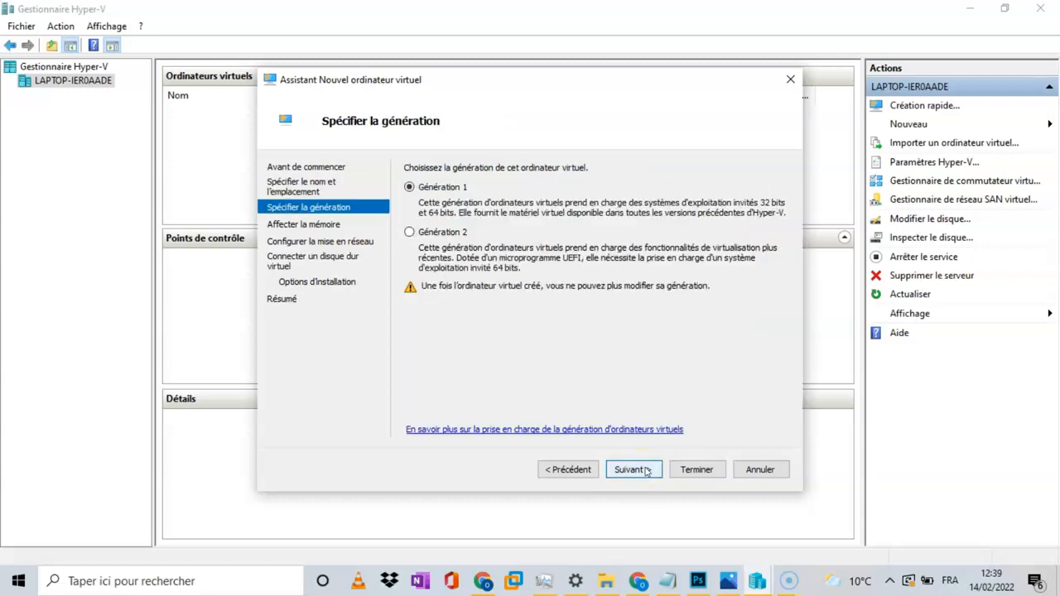
# - Make the virtual machine Generation 2 and assign it 2048 MB of startup memory
pyautogui.click(414, 232)
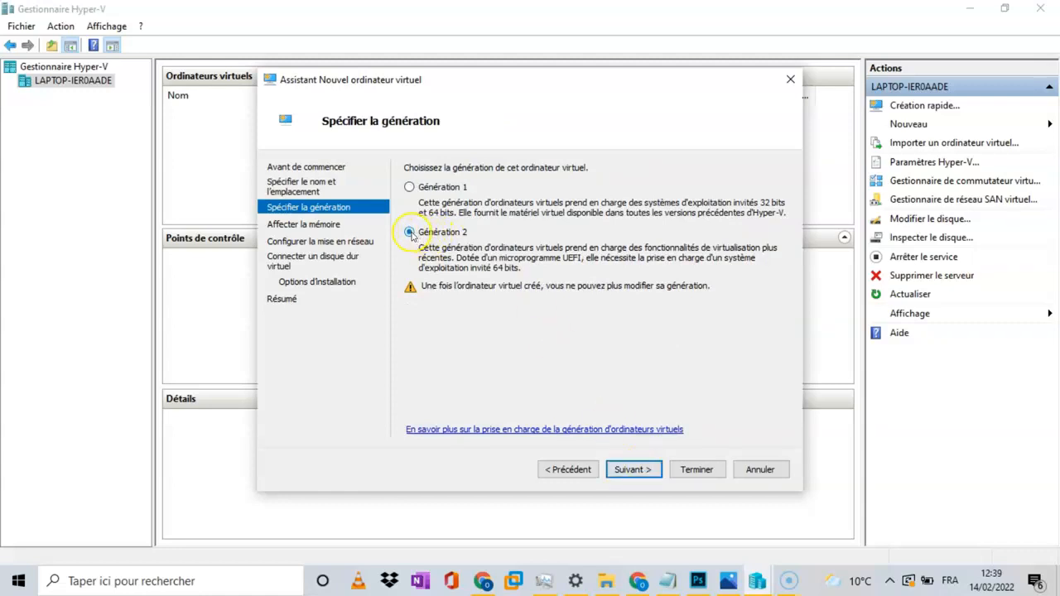
pyautogui.click(645, 471)
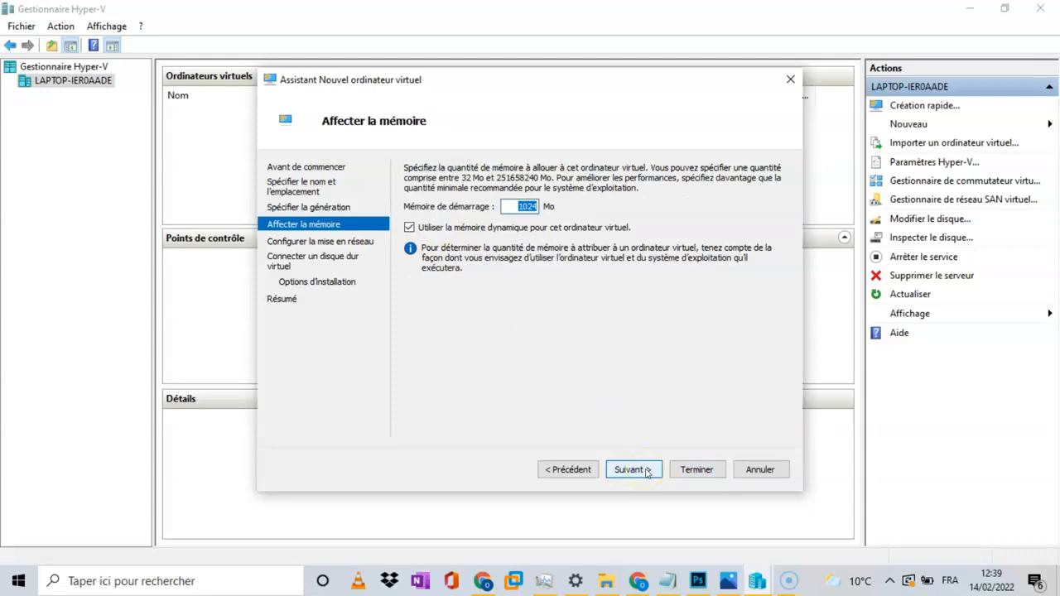
pyautogui.write('2048')
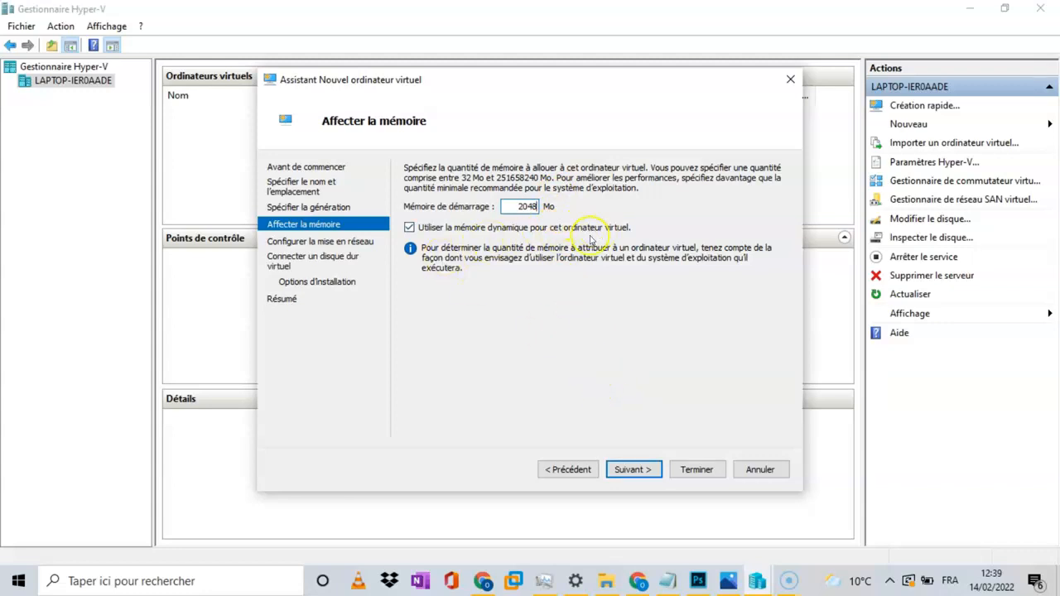
pyautogui.click(638, 476)
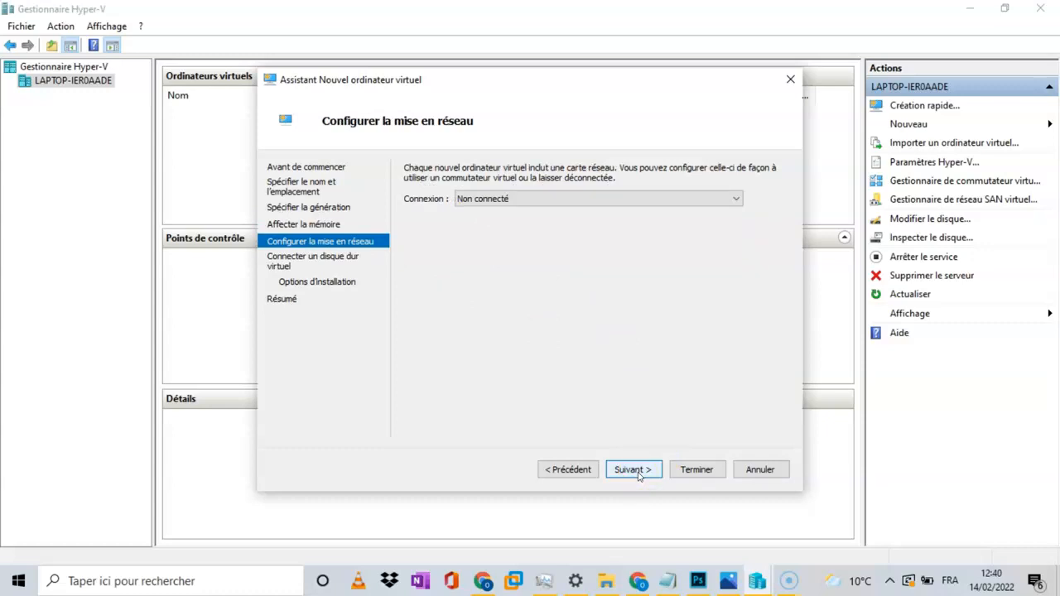
# - Connect the virtual machine's network adapter to vSwitch and accept the proposed new virtual hard disk
pyautogui.click(521, 199)
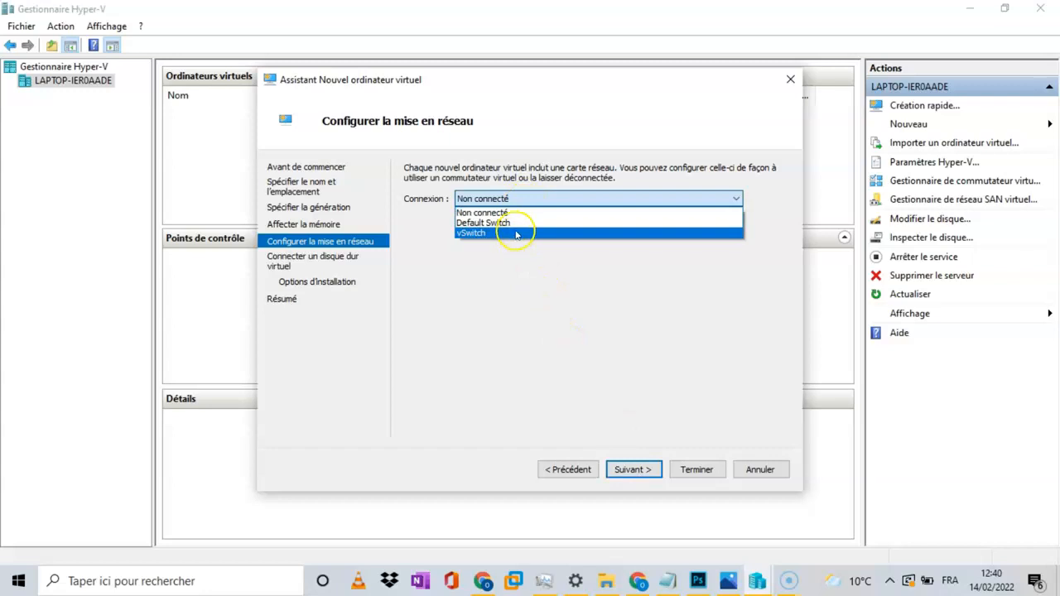
pyautogui.click(515, 234)
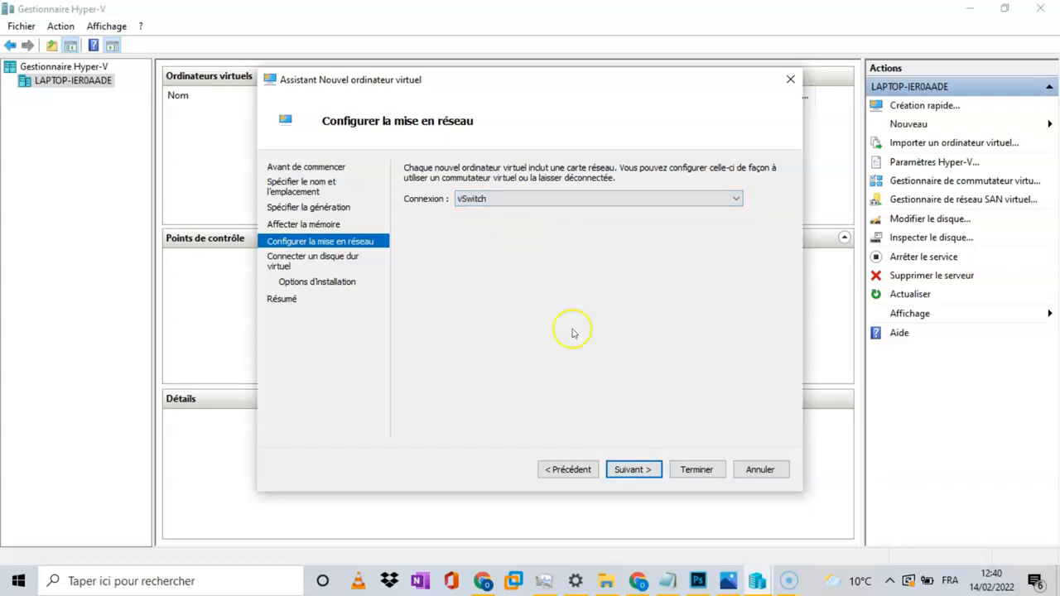
pyautogui.click(629, 469)
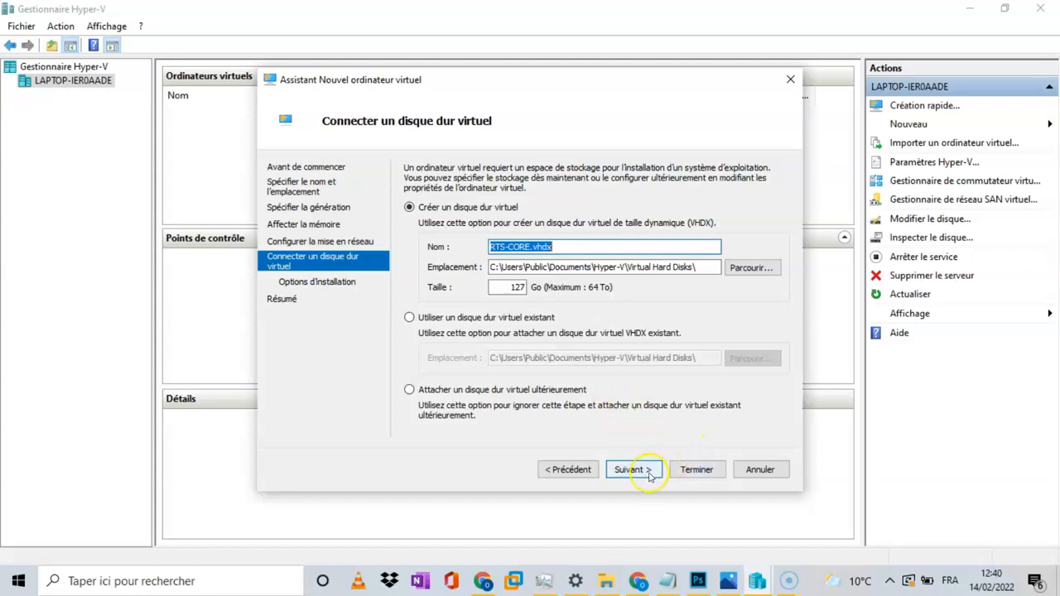
pyautogui.click(650, 476)
# - Choose operating system installation from the boot image E:\Iso Vmw\Windows_server_2019.iso and finish creating the virtual machine
pyautogui.click(409, 218)
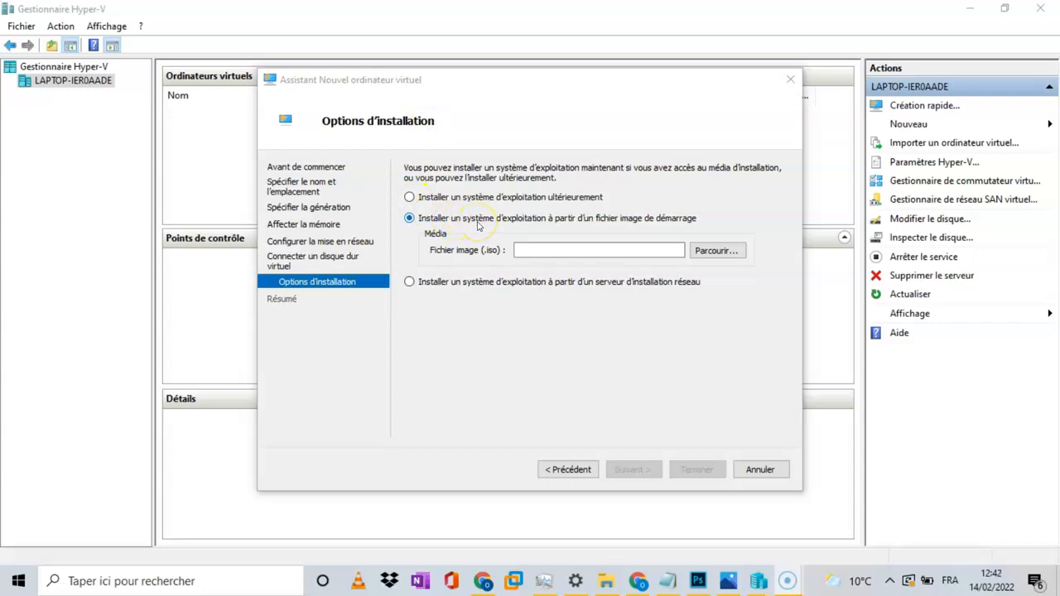
pyautogui.click(717, 253)
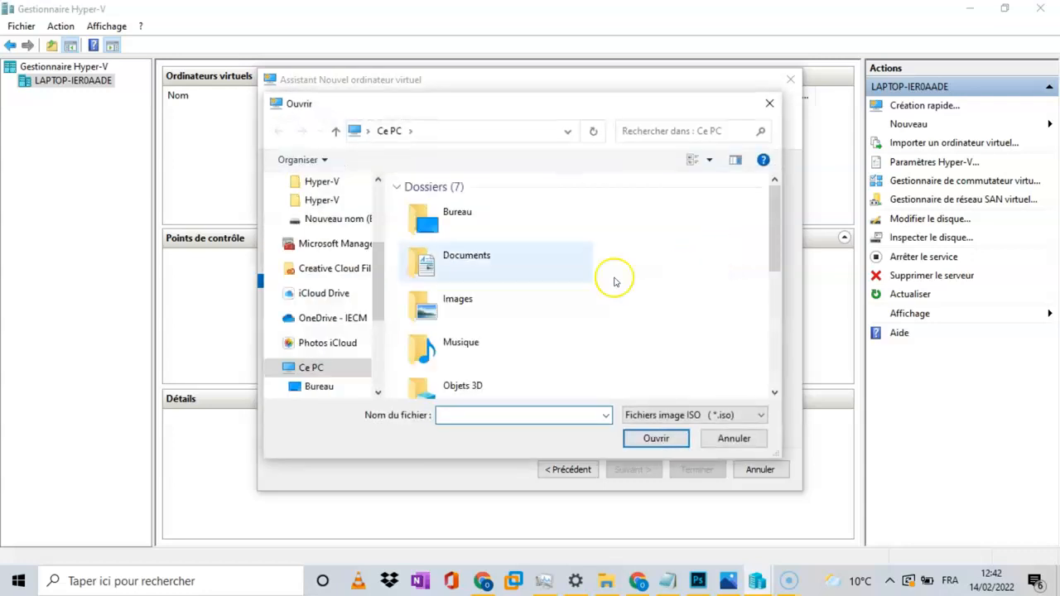
pyautogui.moveTo(378, 306); pyautogui.dragTo(377, 345)
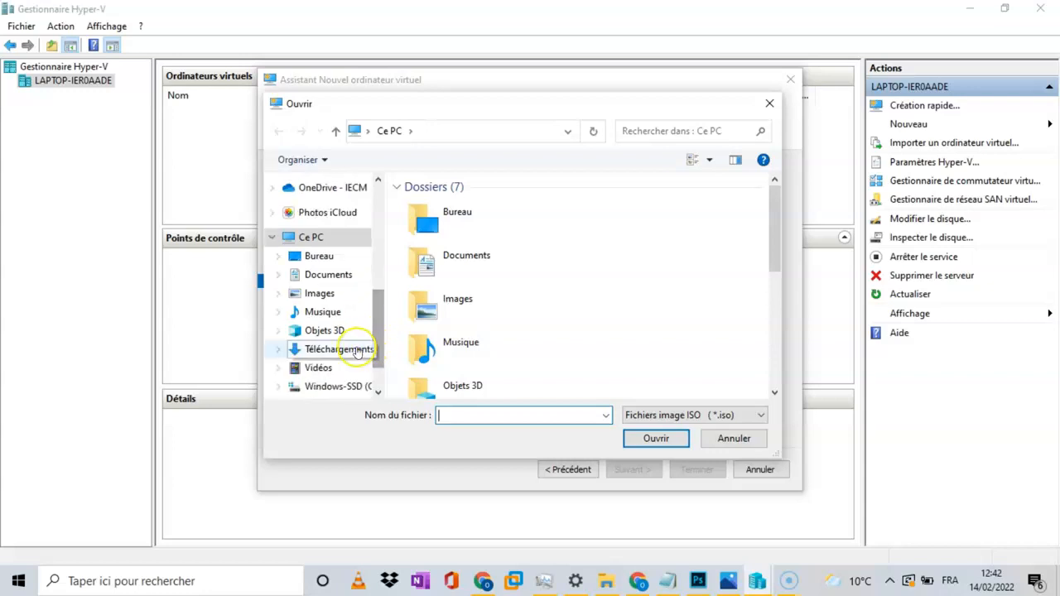
pyautogui.moveTo(379, 339); pyautogui.dragTo(377, 363)
pyautogui.click(351, 356)
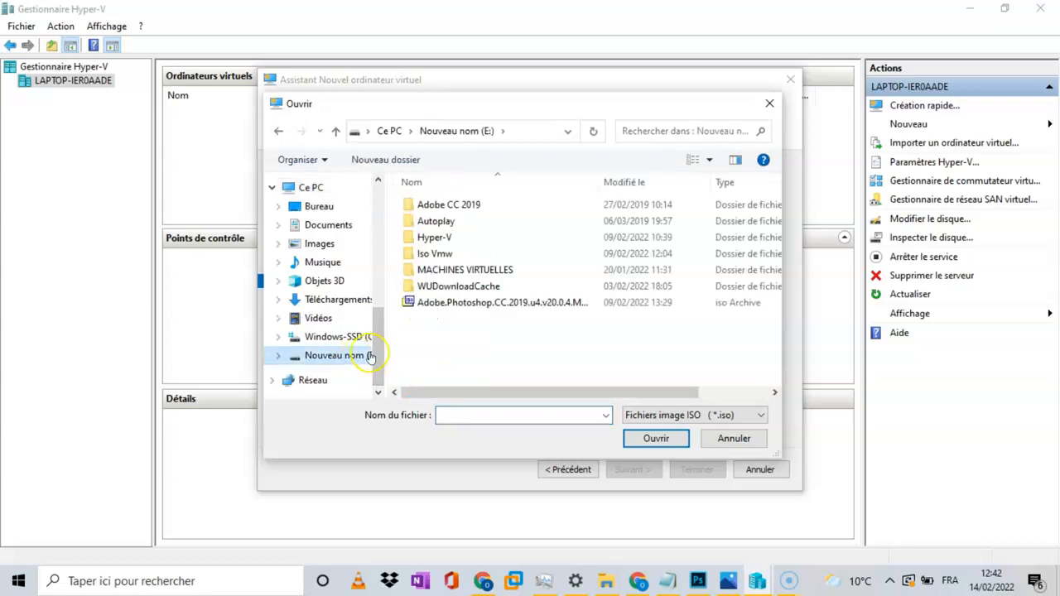
pyautogui.doubleClick(439, 253)
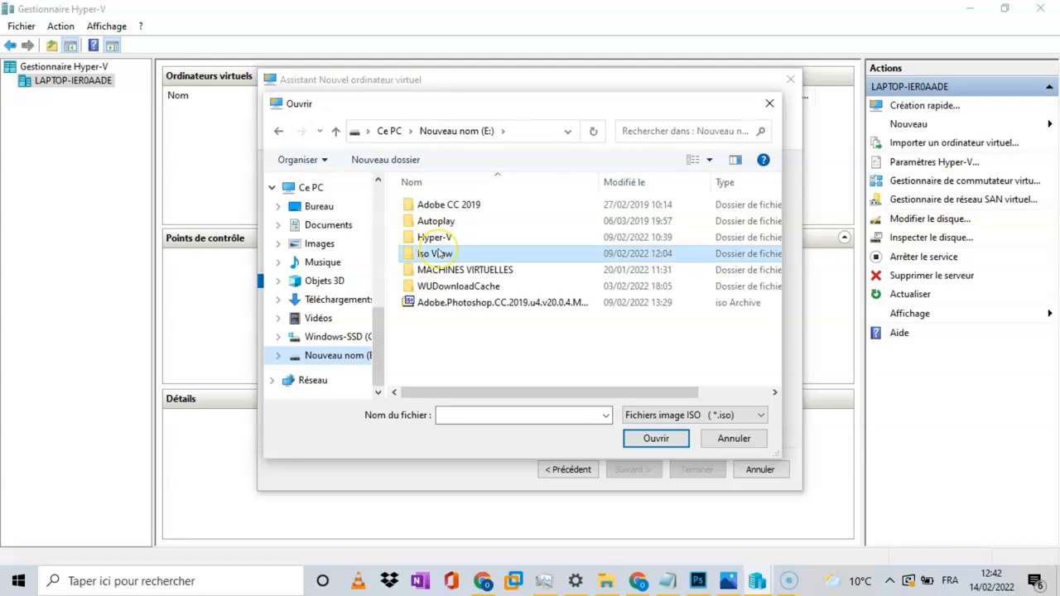
pyautogui.click(447, 207)
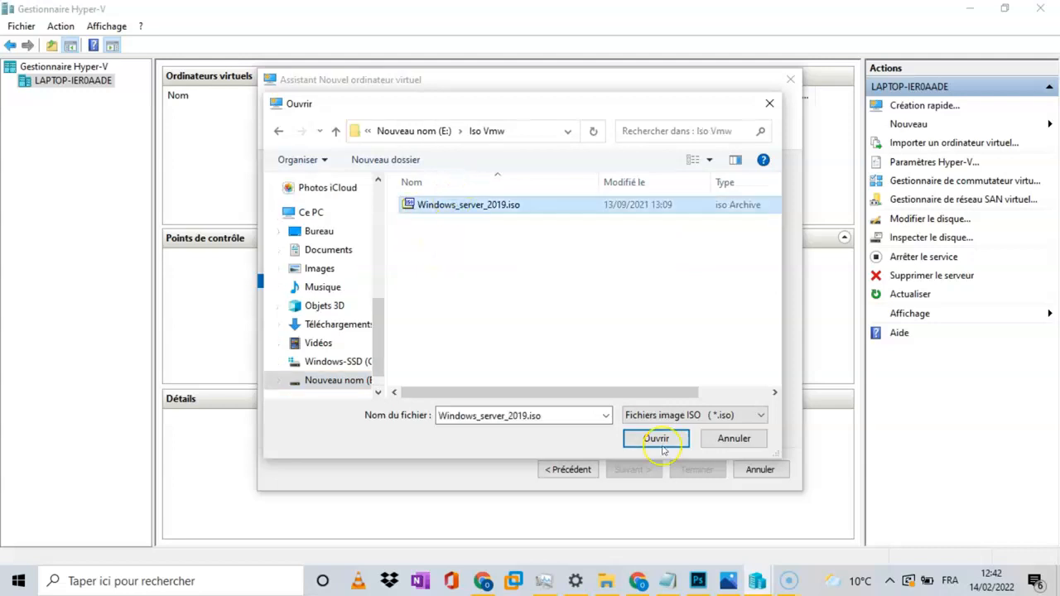
pyautogui.click(659, 438)
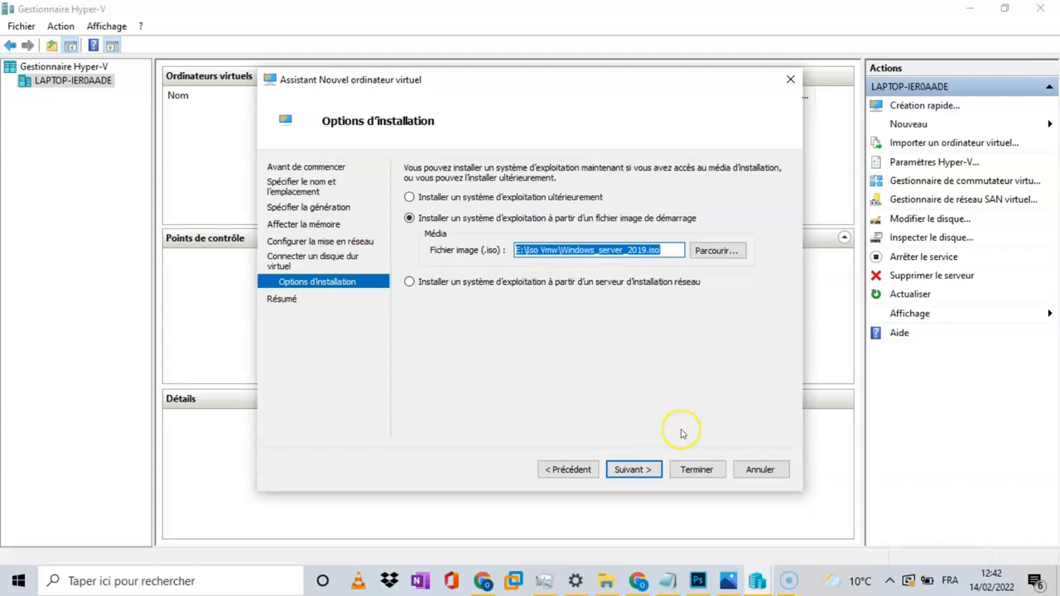
pyautogui.click(633, 471)
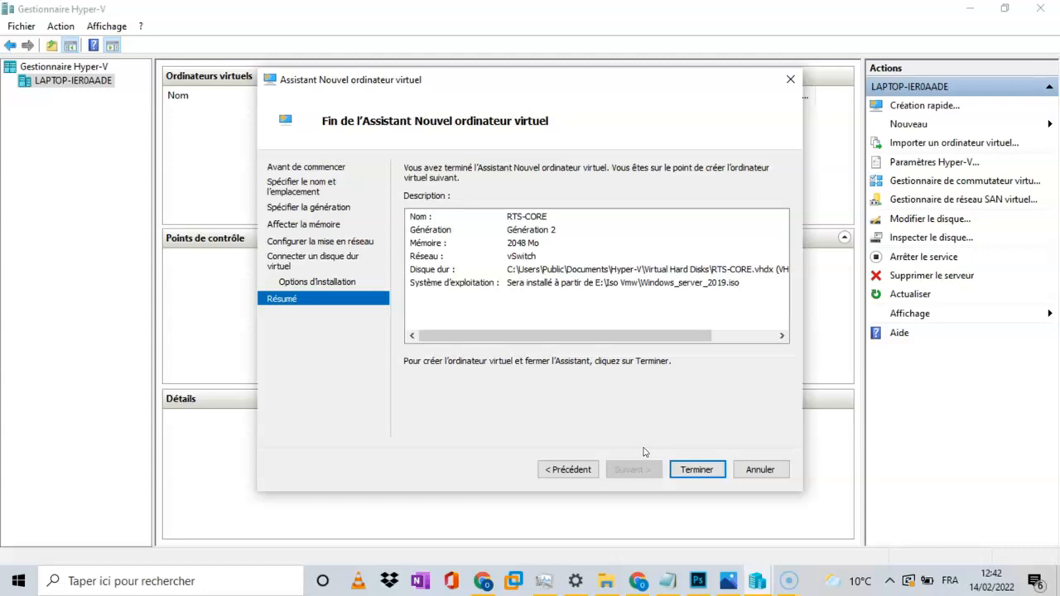
pyautogui.click(684, 469)
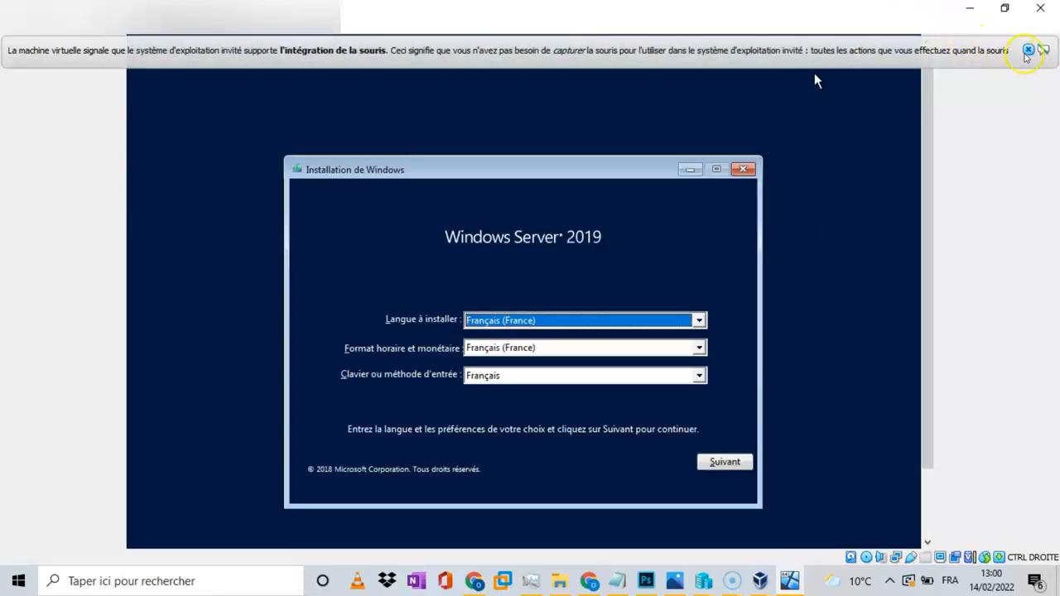
# - Start the Windows Server 2019 installation with the French language settings and choose the Windows Server 2019 Datacenter Evaluation edition without desktop experience
pyautogui.click(1028, 51)
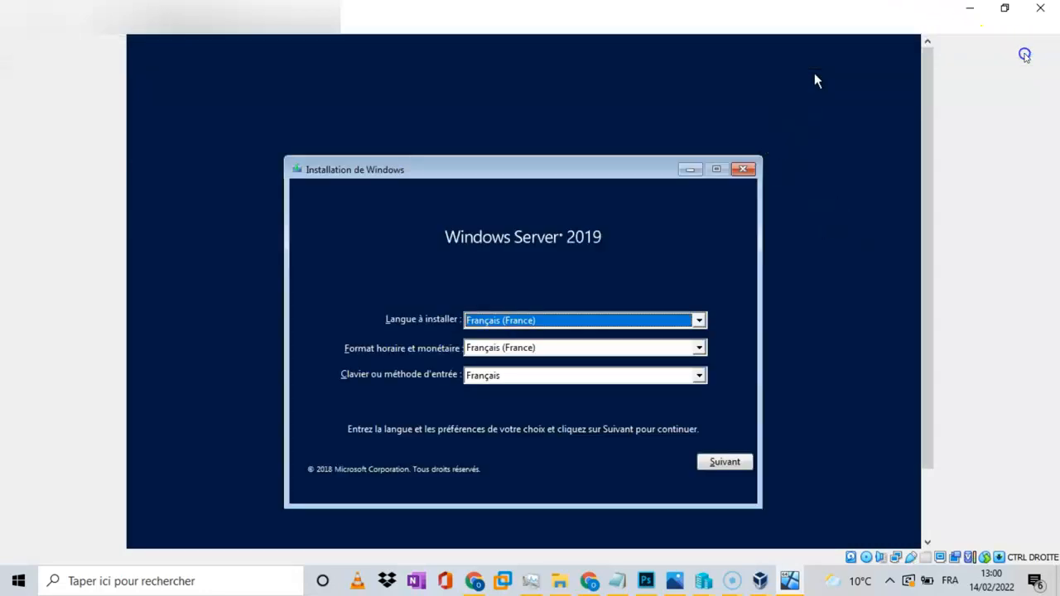
pyautogui.click(732, 465)
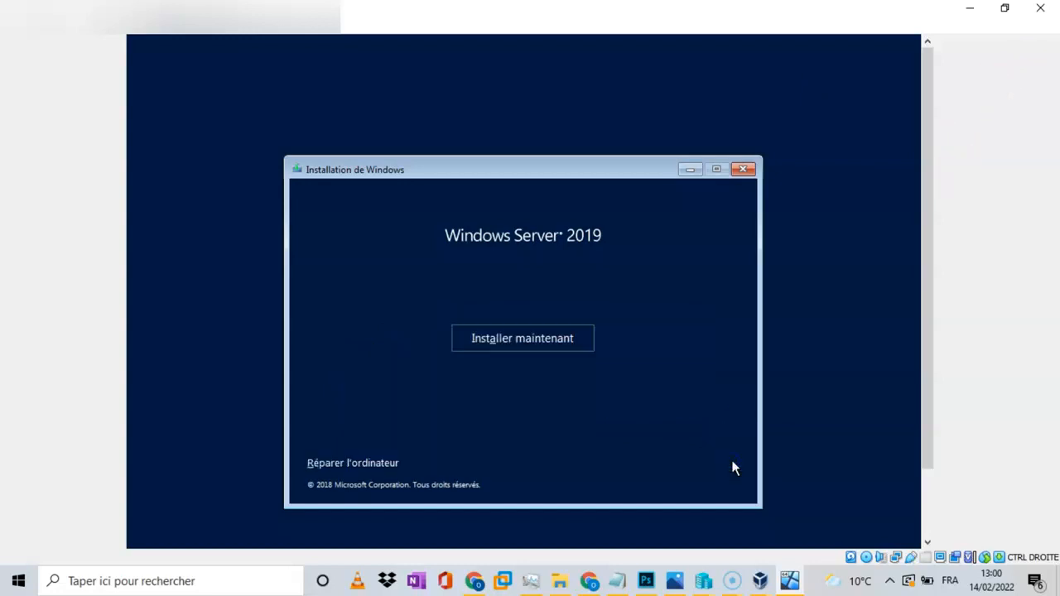
pyautogui.click(517, 340)
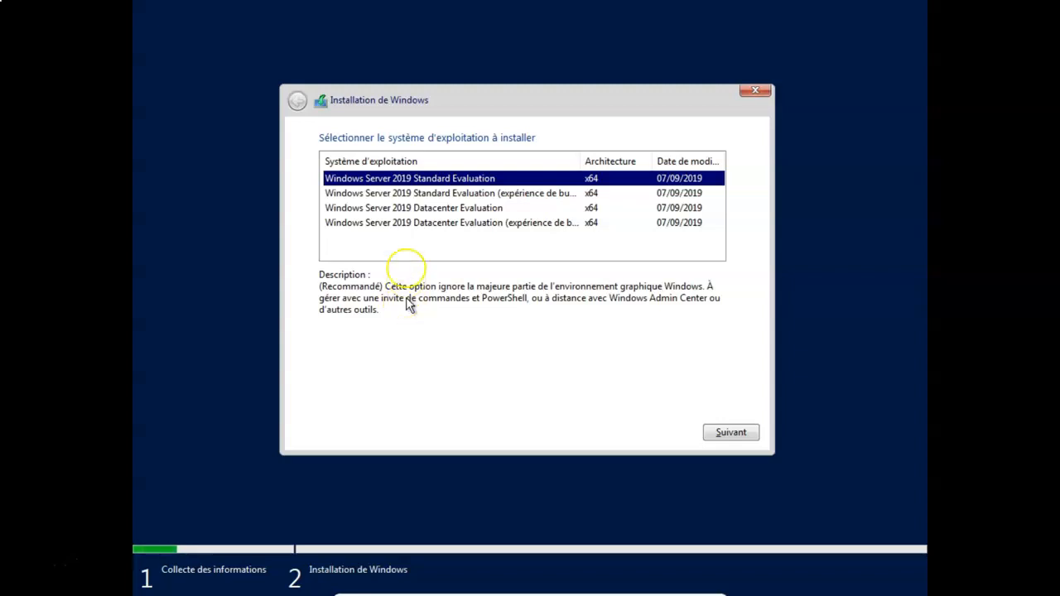
pyautogui.click(426, 212)
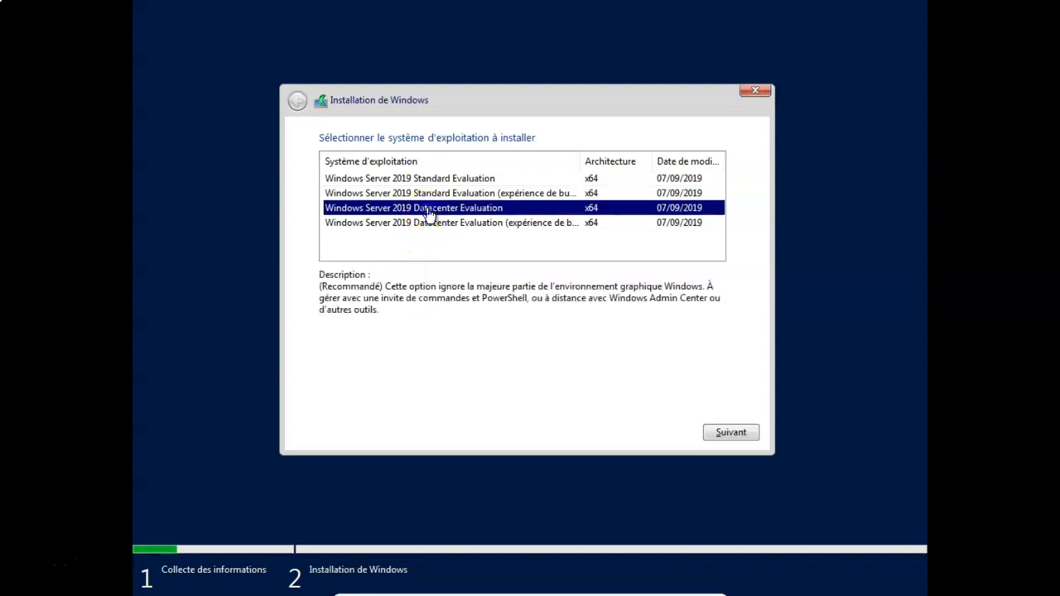
pyautogui.click(732, 434)
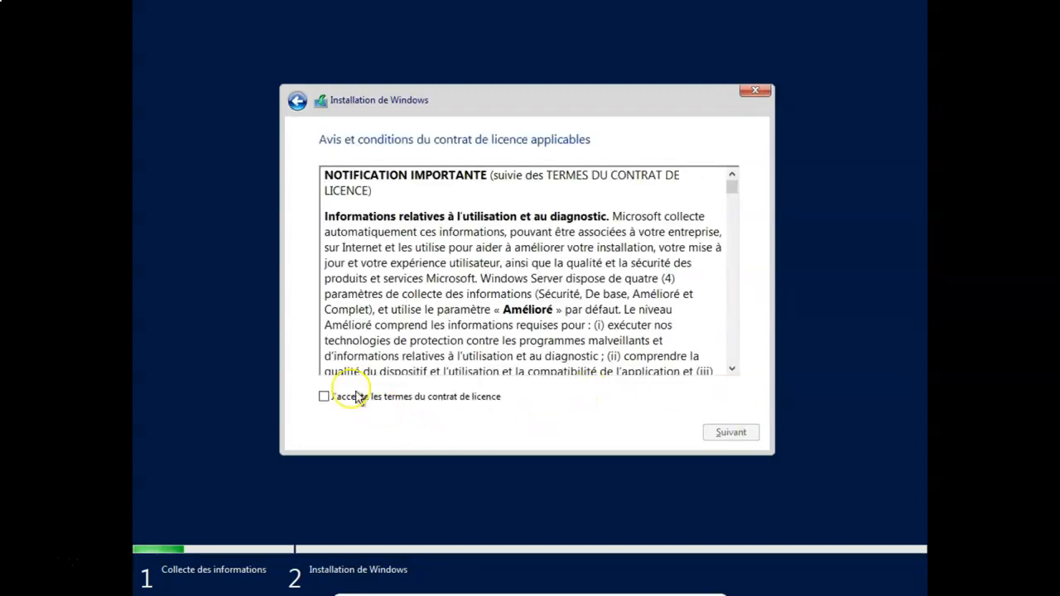
# - Accept the licence terms and run a custom Windows installation on the unallocated space of drive 0
pyautogui.click(324, 397)
pyautogui.click(734, 432)
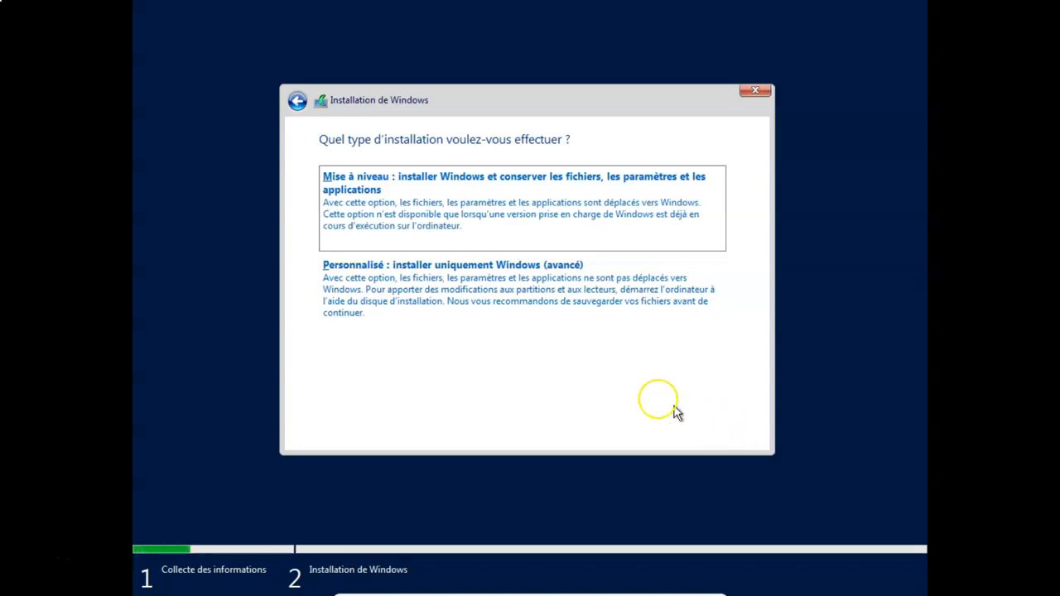
pyautogui.click(504, 317)
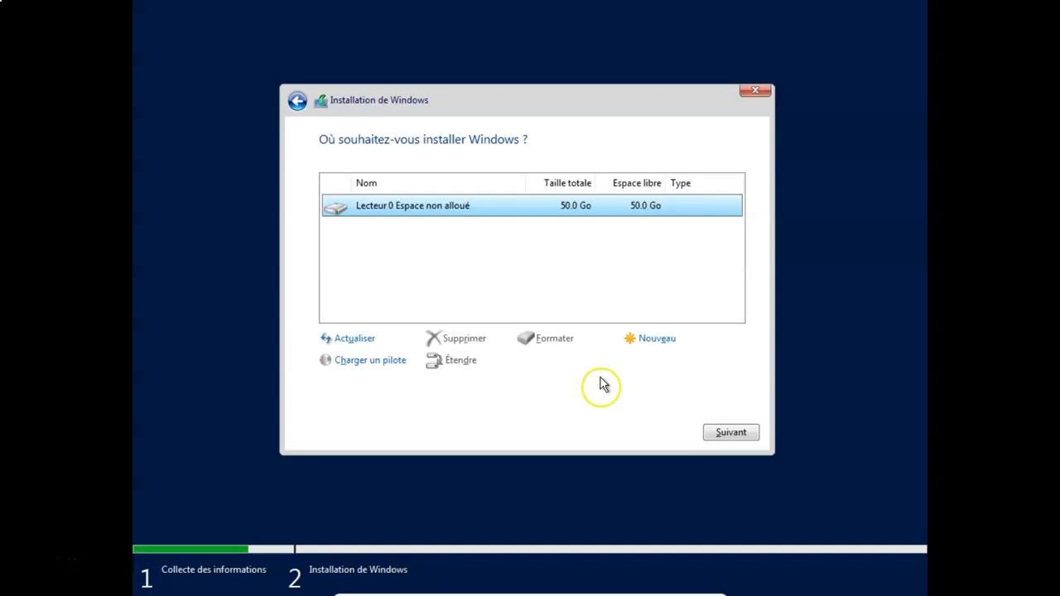
pyautogui.click(717, 435)
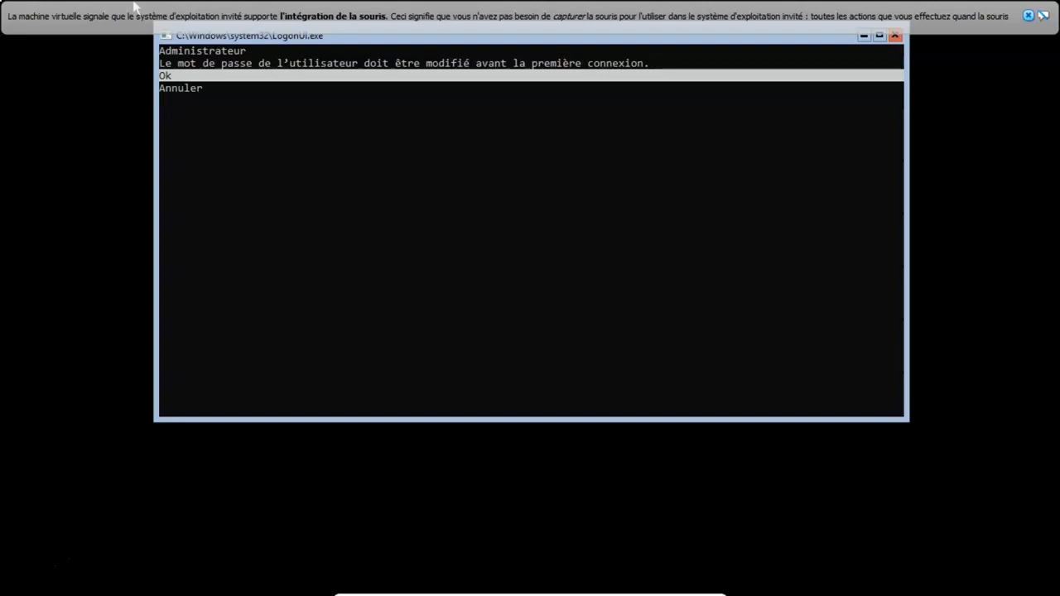
# - Agree to change the Administrator account's password before the first sign-in
pyautogui.click(187, 276)
pyautogui.press('Down')
pyautogui.press('Up')
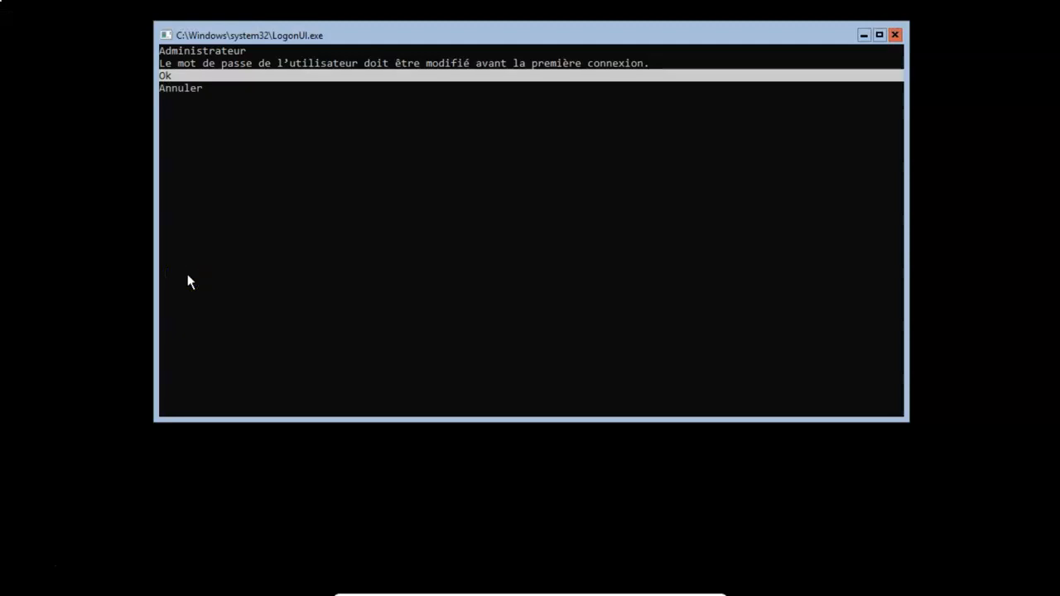
pyautogui.press('Return')
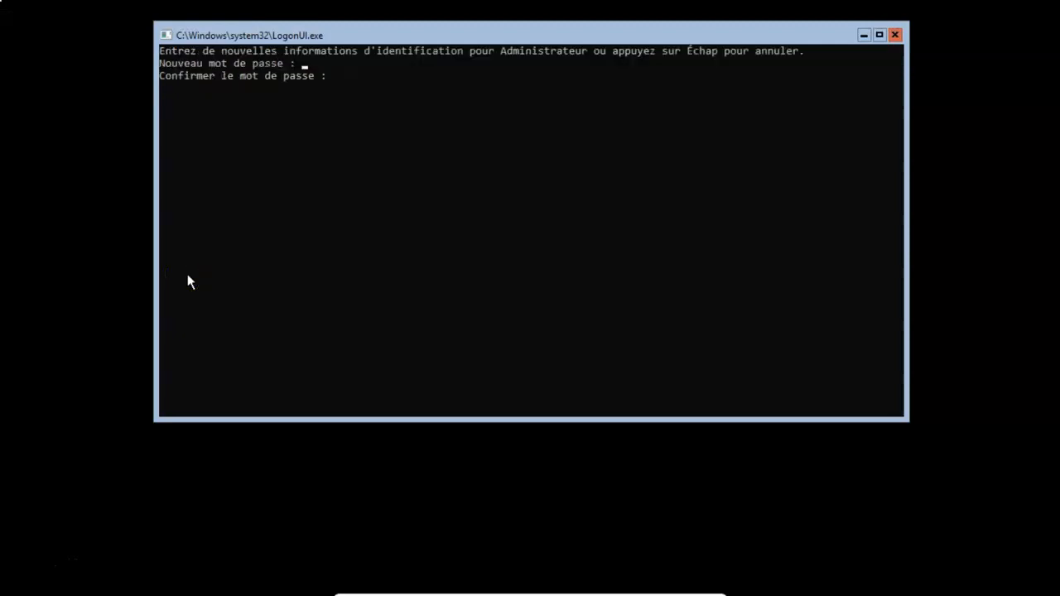